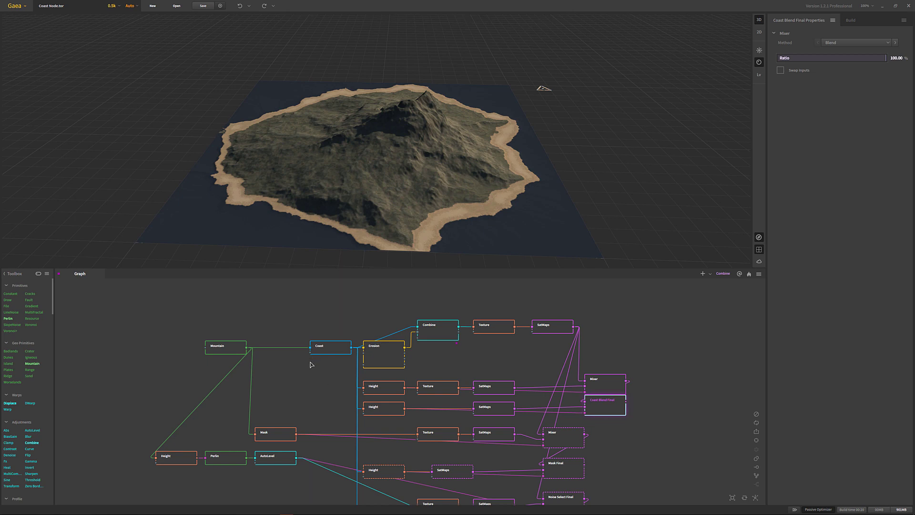
Preview the Coast node: Intensity 100%, Water Level 0.39%, Beach Size 0.01, Transition 0.05.
left_click(338, 349)
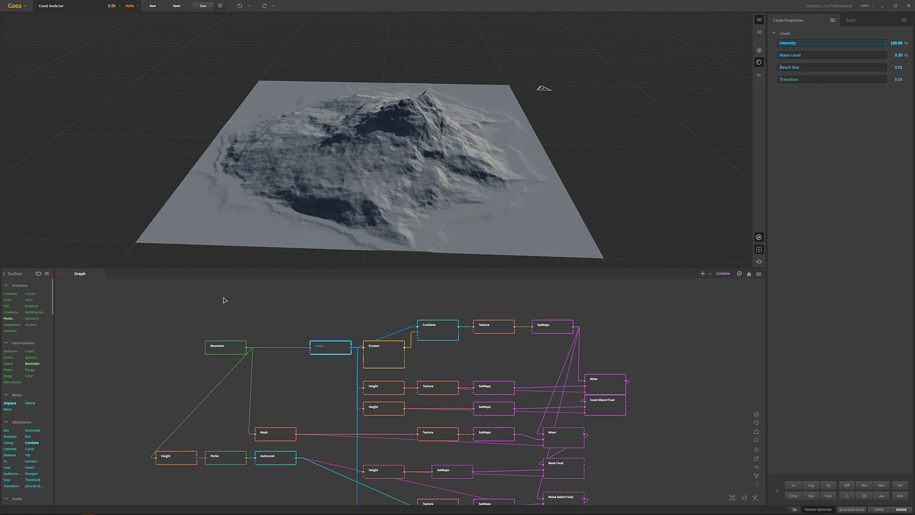
Review the Workspace preferences, with Decimals in sliders enabled, and close them with OK.
left_click(20, 7)
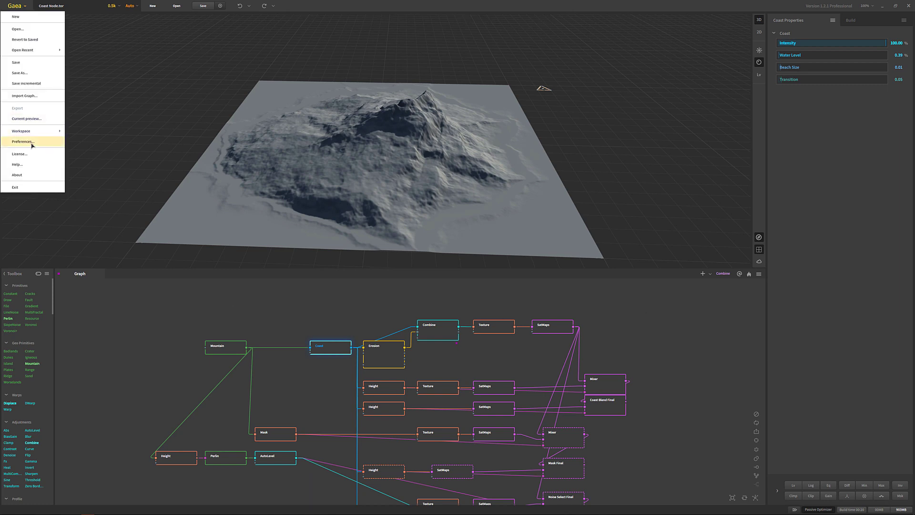
left_click(31, 141)
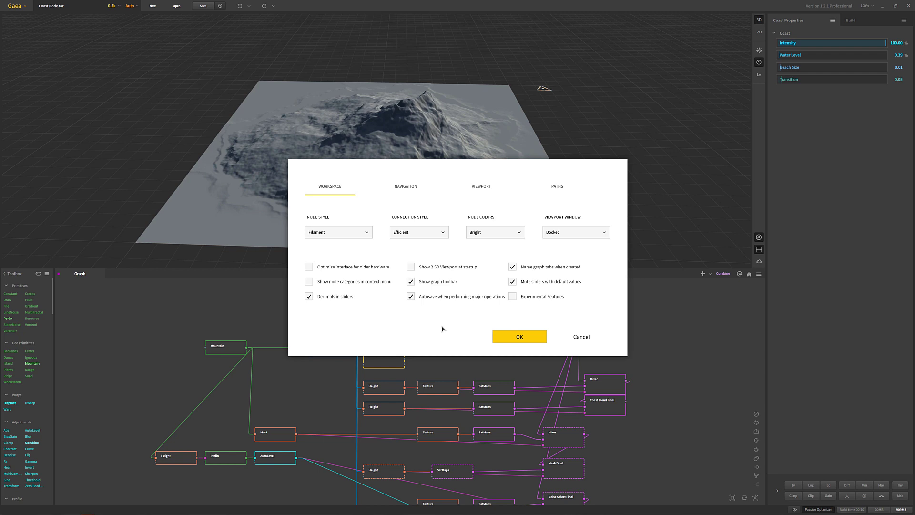
left_click(511, 342)
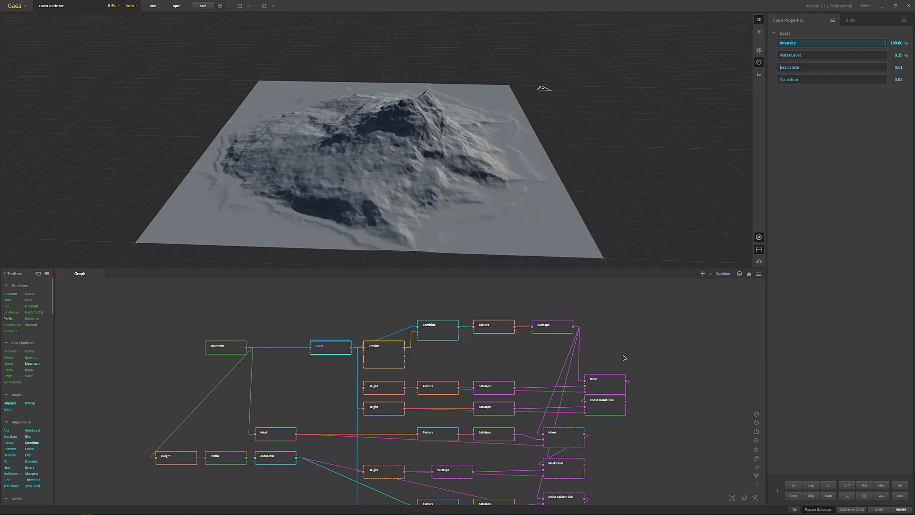
left_click(732, 497)
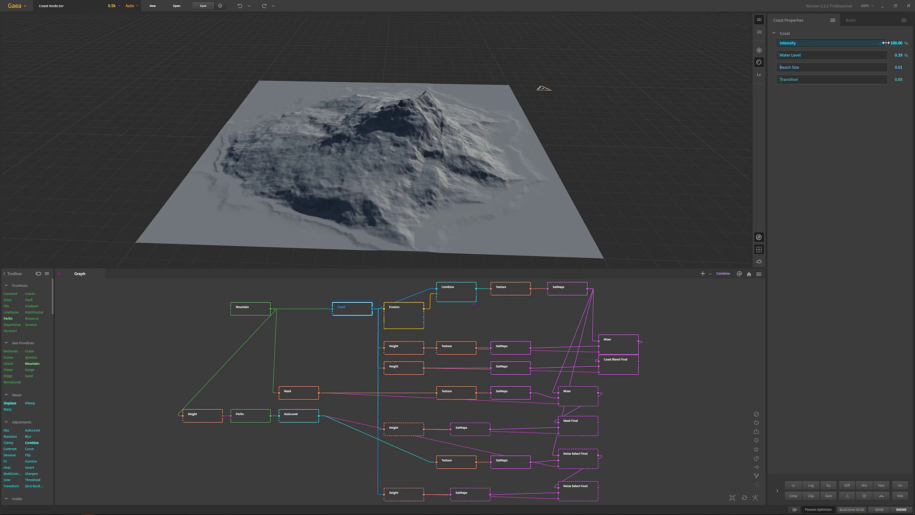
left_click_drag(885, 42, 816, 43)
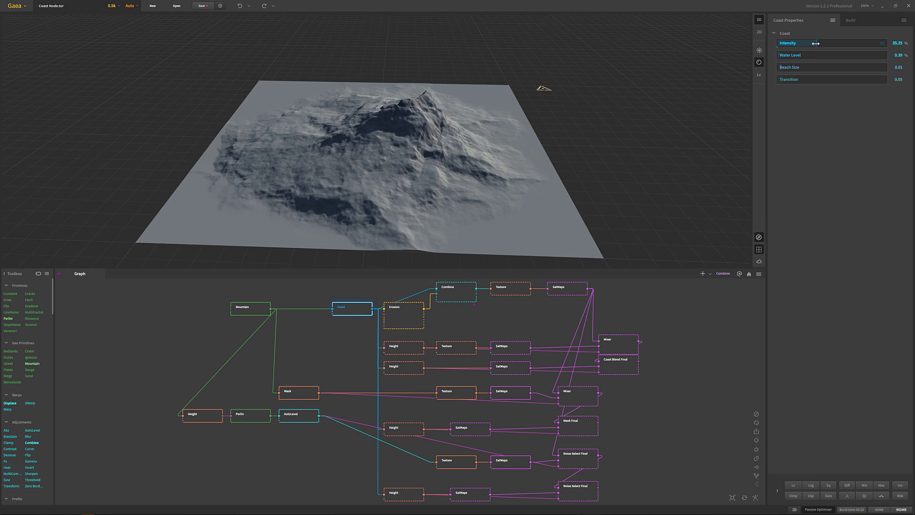
left_click_drag(815, 44, 858, 47)
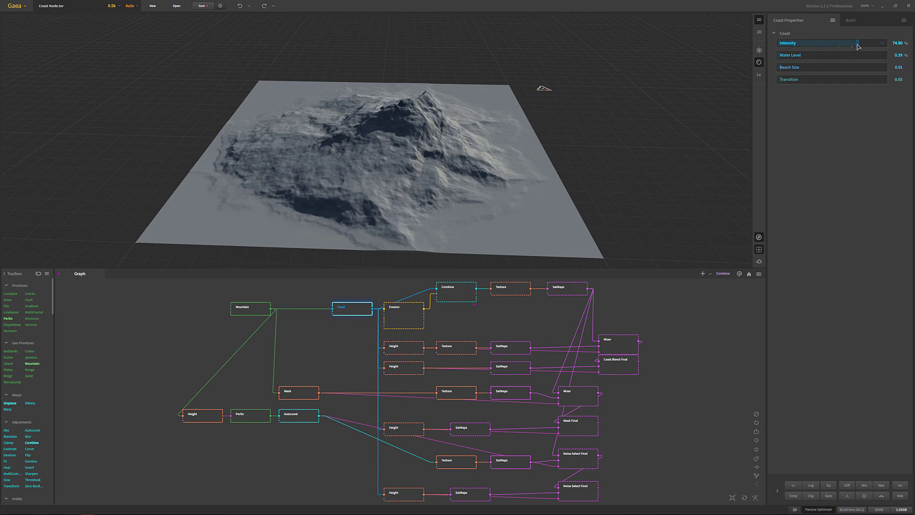
left_click_drag(858, 41, 887, 42)
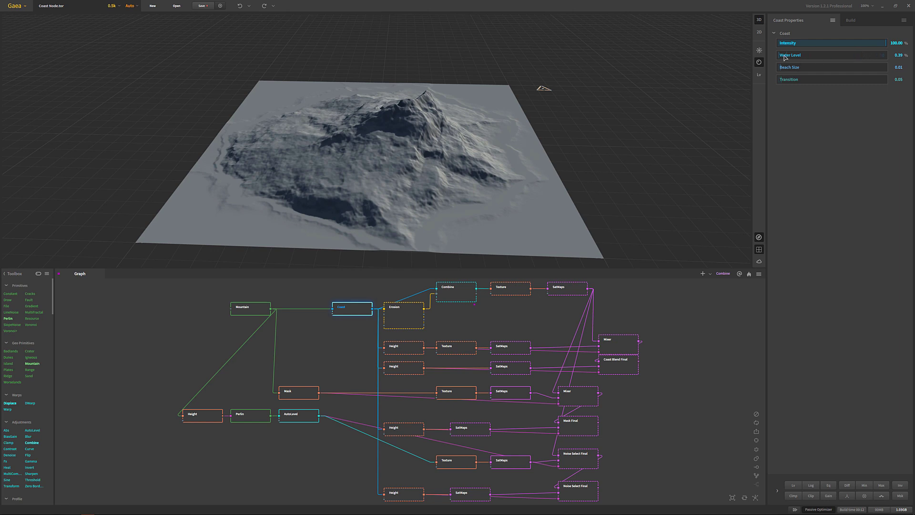
left_click_drag(780, 54, 789, 54)
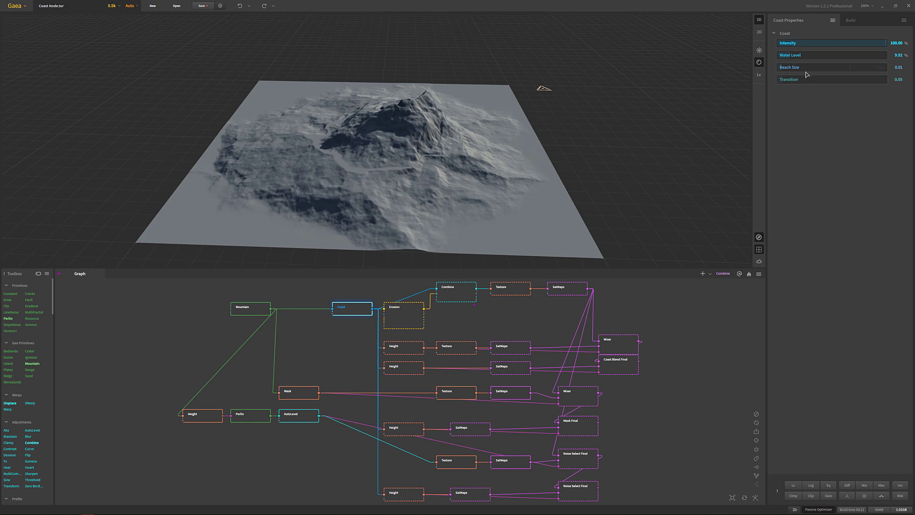
left_click(898, 55)
type(".39")
key("Return")
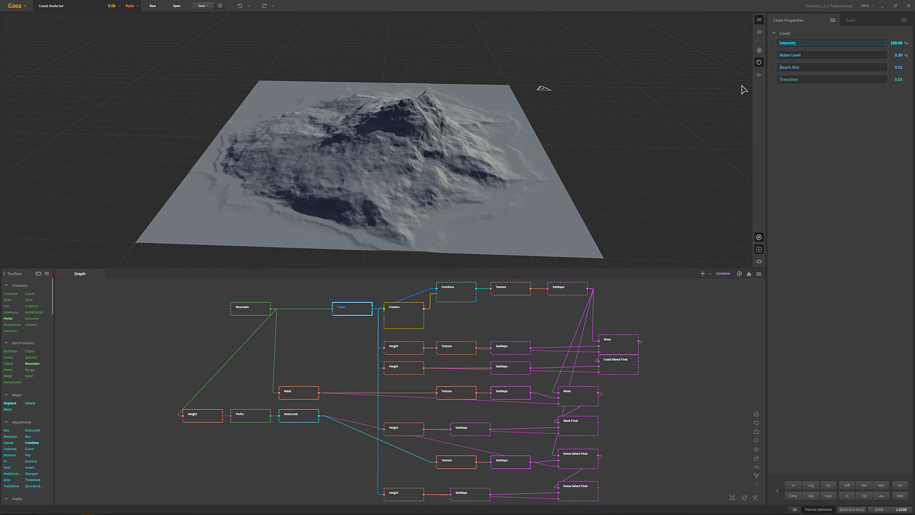
Widen the Coast Beach Size to about 0.40, then reduce it to 0.04.
left_click_drag(783, 68, 864, 62)
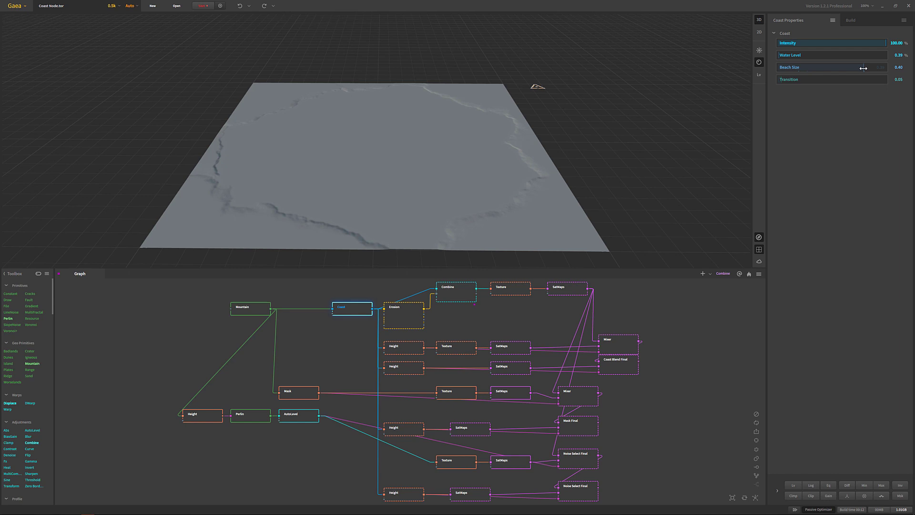
left_click_drag(862, 68, 807, 71)
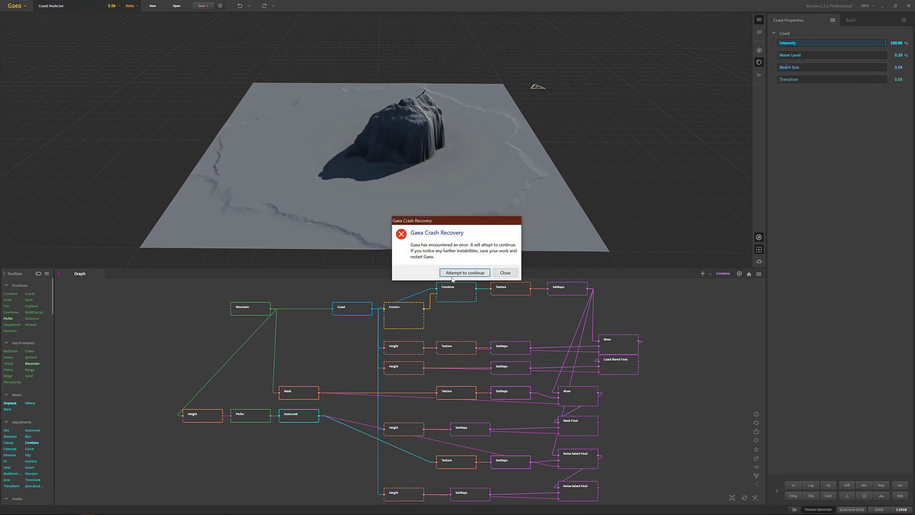
Dismiss the Crash Recovery error via Attempt to continue and return Beach Size to 0.01.
left_click(464, 272)
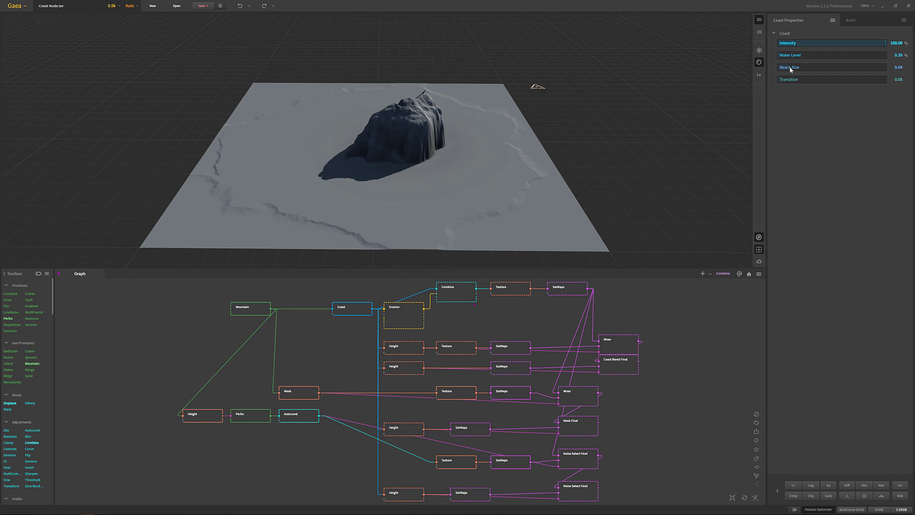
scroll(899, 67, "up", 2)
left_click_drag(792, 67, 780, 67)
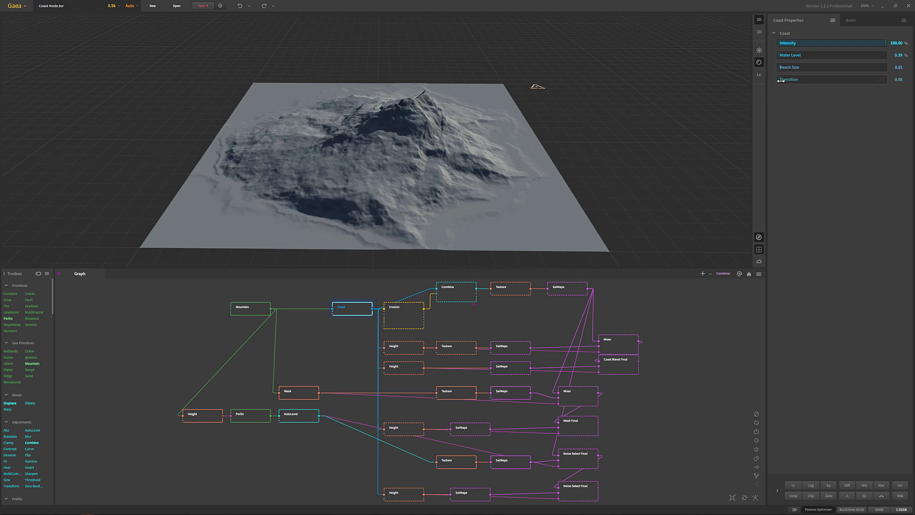
left_click_drag(781, 81, 767, 81)
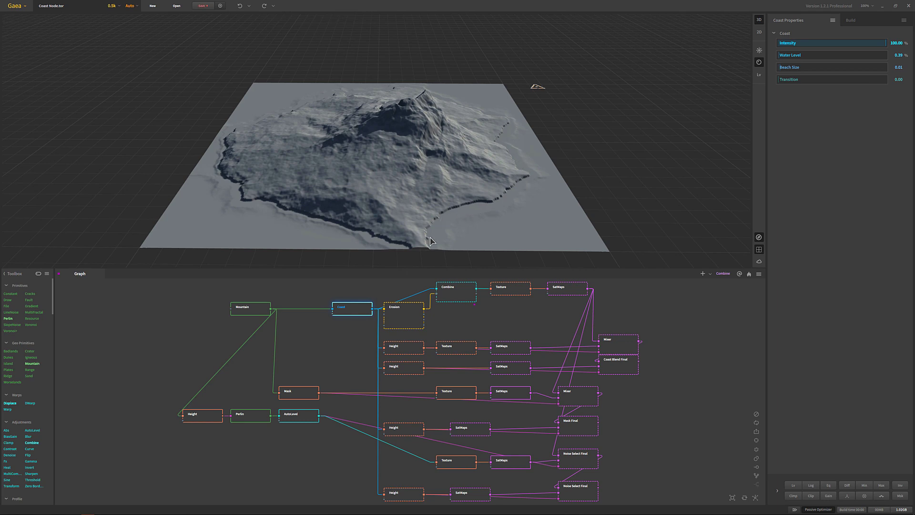
mouse_move(781, 81)
left_mouse_down()
mouse_move(856, 80)
mouse_move(828, 80)
left_mouse_up()
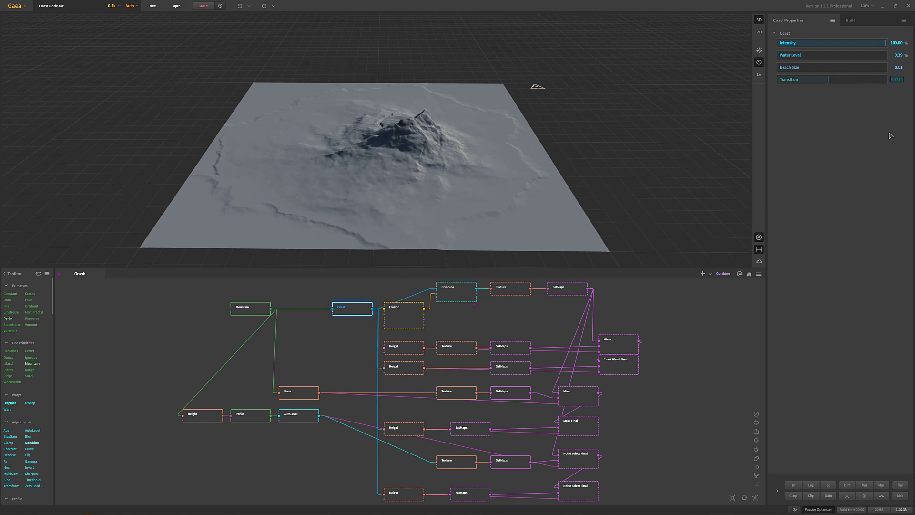
key("BackSpace")
key("Return")
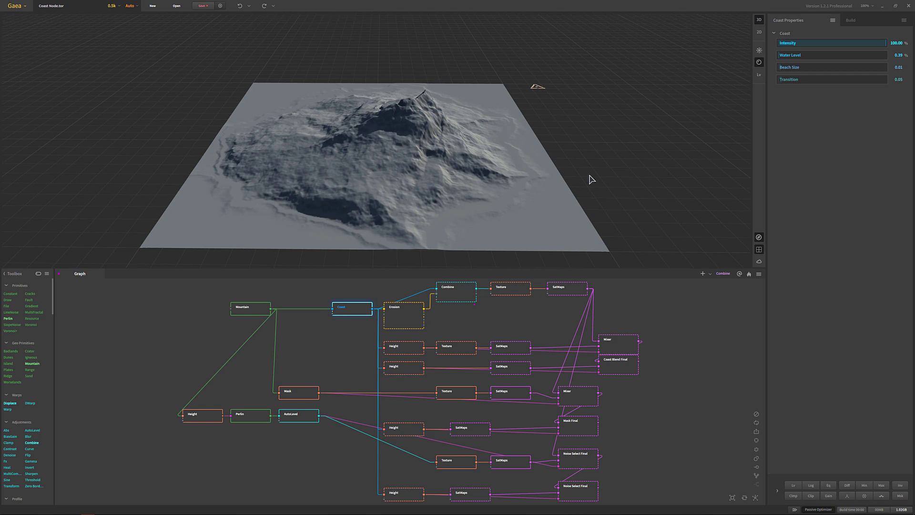
Inspect the terrain from several angles, then preview Erosion and the Combine Blend at Ratio 35.03%.
left_click_drag(449, 199, 470, 200)
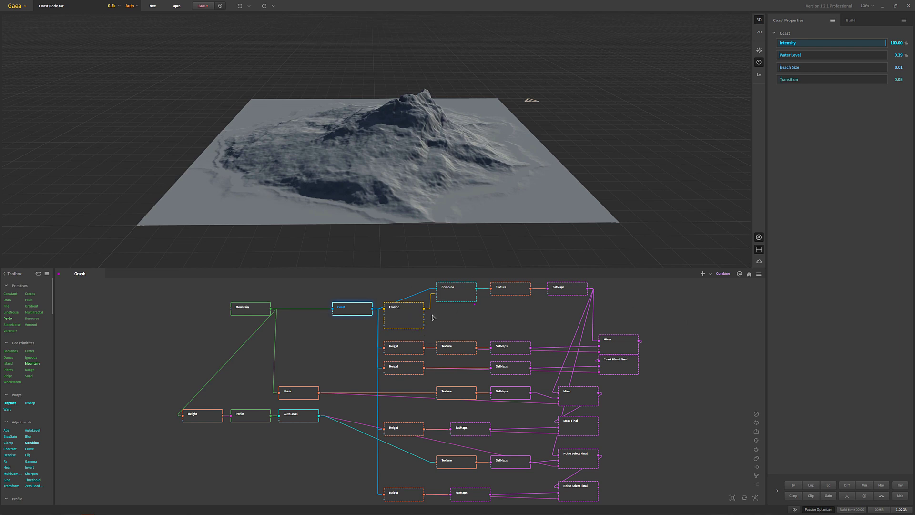
left_click_drag(441, 222, 454, 191)
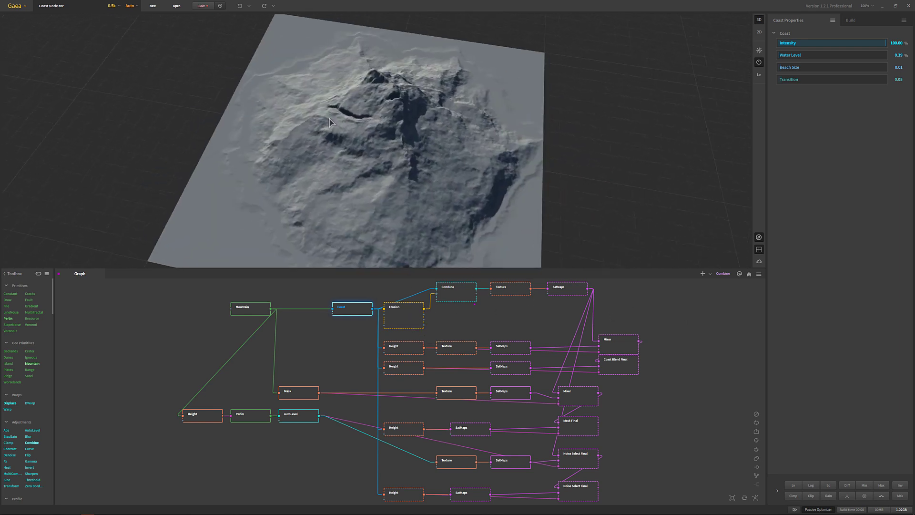
left_click_drag(388, 146, 401, 175)
left_click_drag(443, 198, 441, 202)
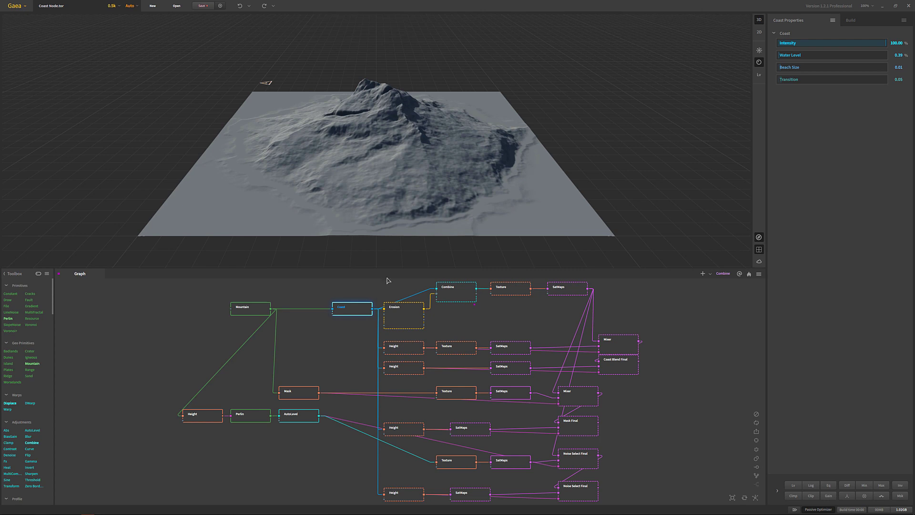
left_click(418, 323)
left_click(462, 298)
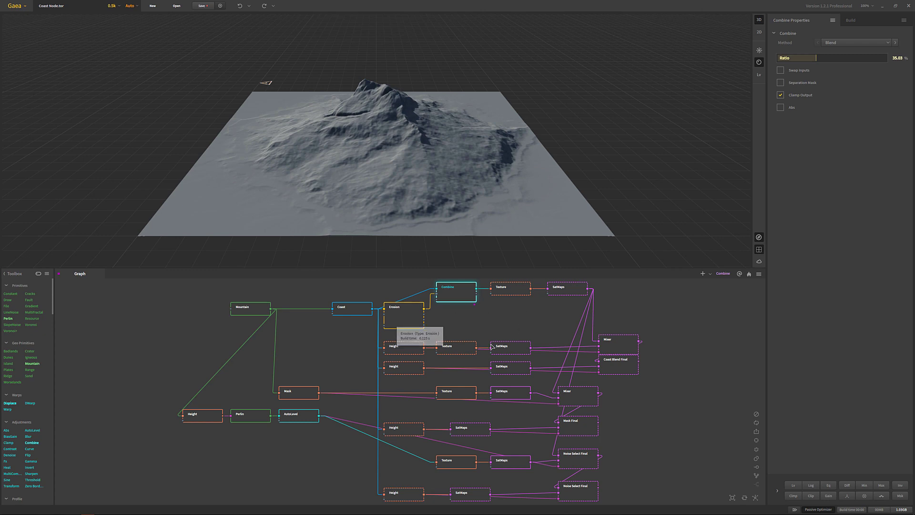
Check the Erosion node, go back to the Combine preview, and zoom close to the terrain.
left_click(393, 321)
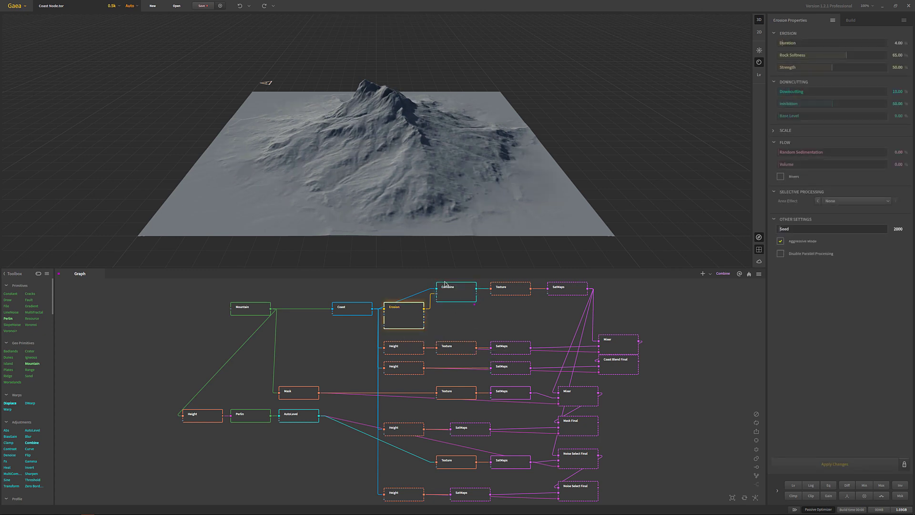
key("ctrl+z")
left_click_drag(385, 217, 433, 202)
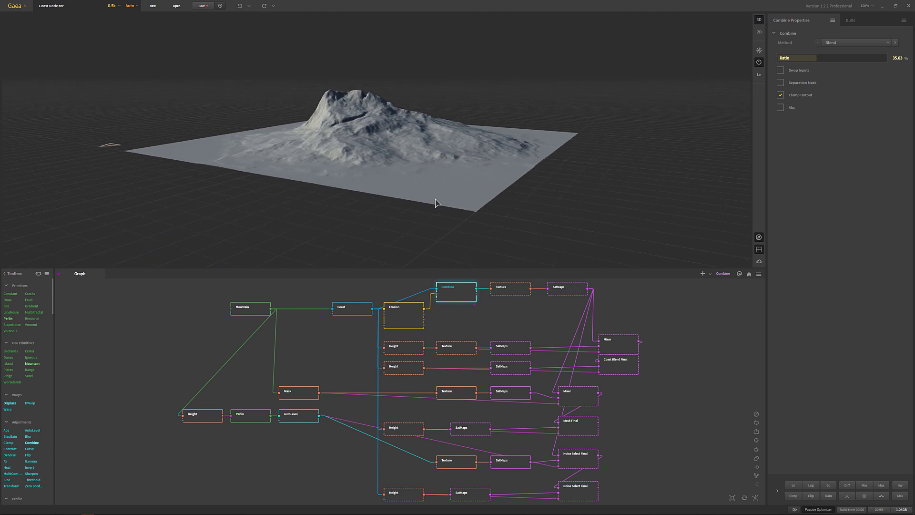
scroll(435, 202, "up", 5)
scroll(435, 203, "up", 3)
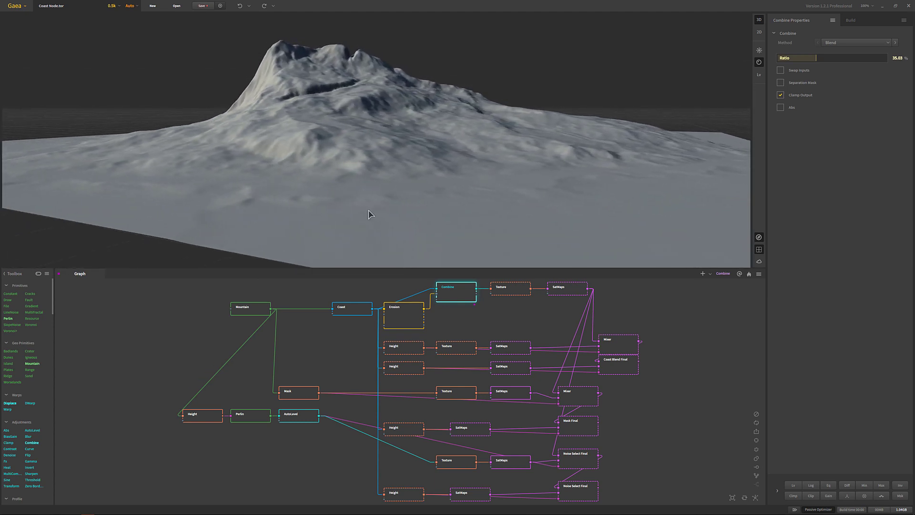
Orbit around the grey mountain to view it from above, lower angles and other sides.
left_click_drag(367, 210, 355, 211)
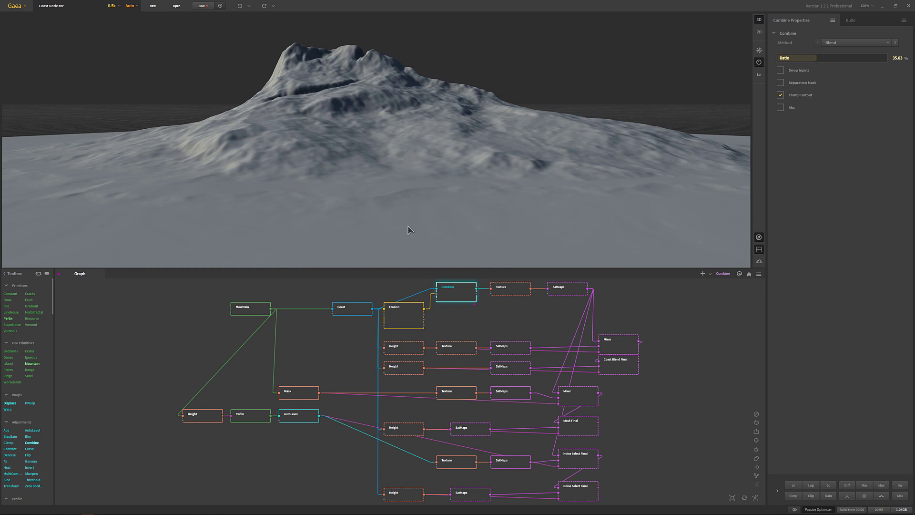
left_click_drag(568, 200, 470, 232)
left_click_drag(470, 168, 438, 167)
scroll(438, 168, "down", 5)
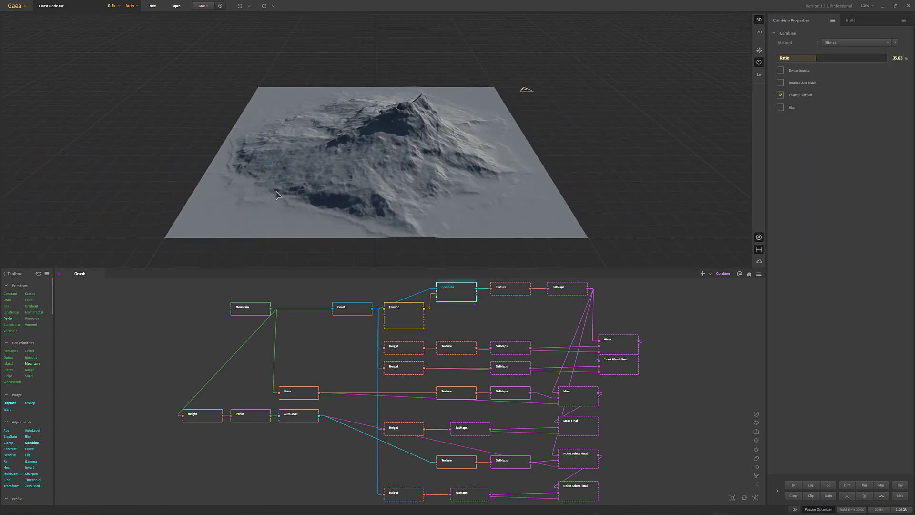
left_click_drag(482, 187, 558, 162)
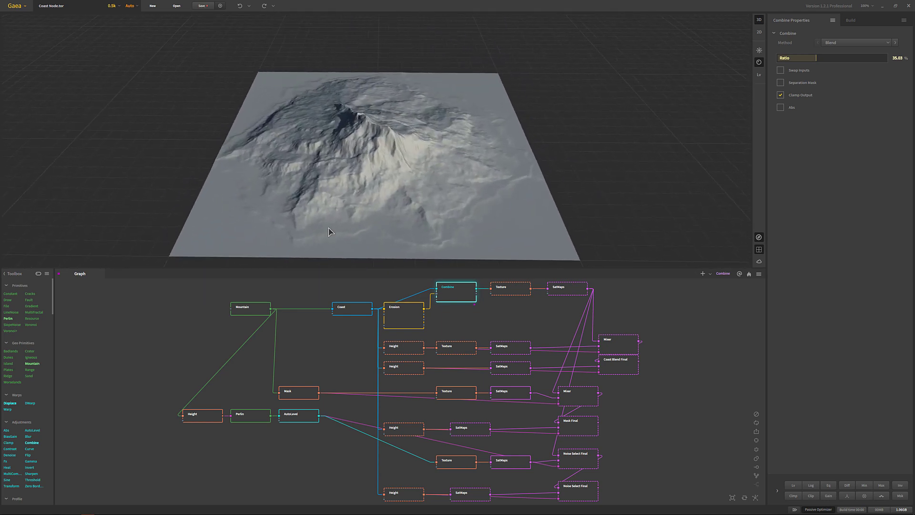
left_click_drag(454, 178, 491, 194)
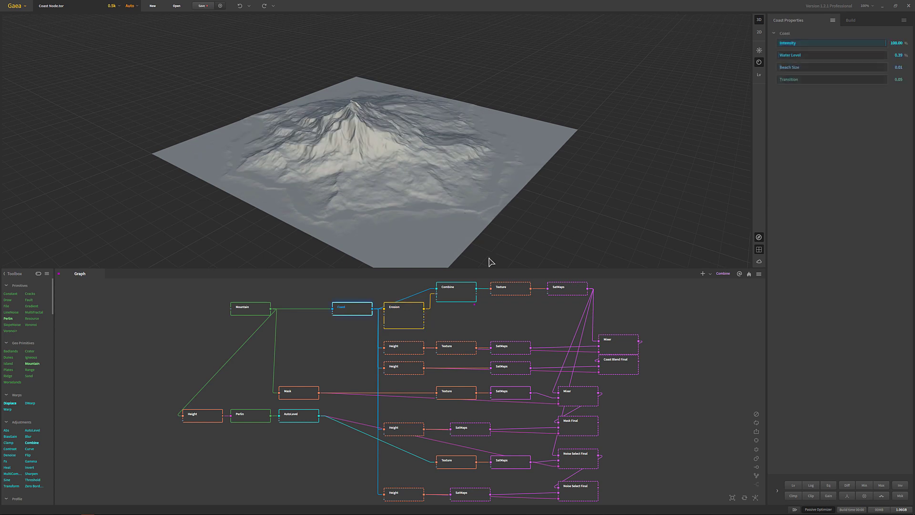
Preview the Combine node's Blend (Ratio 35.03%, Clamp Output on) from a more overhead angle.
left_click(455, 293)
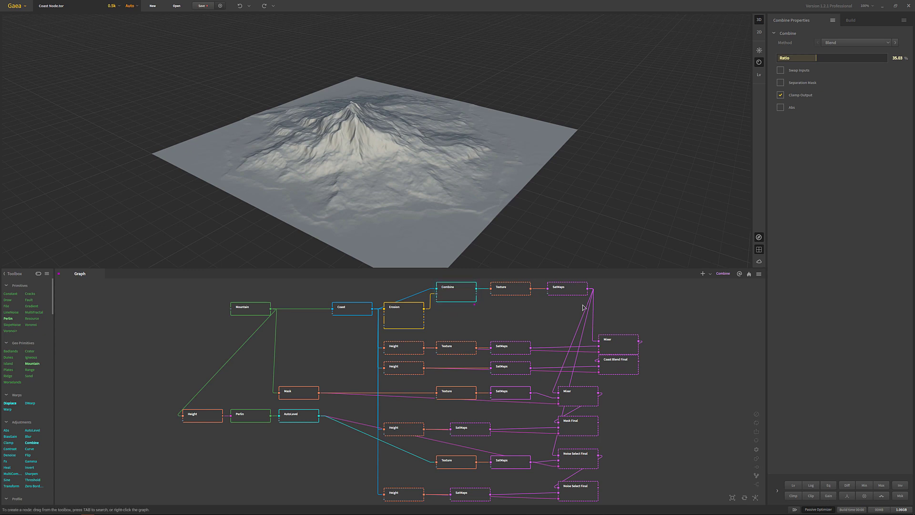
left_click_drag(438, 206, 455, 203)
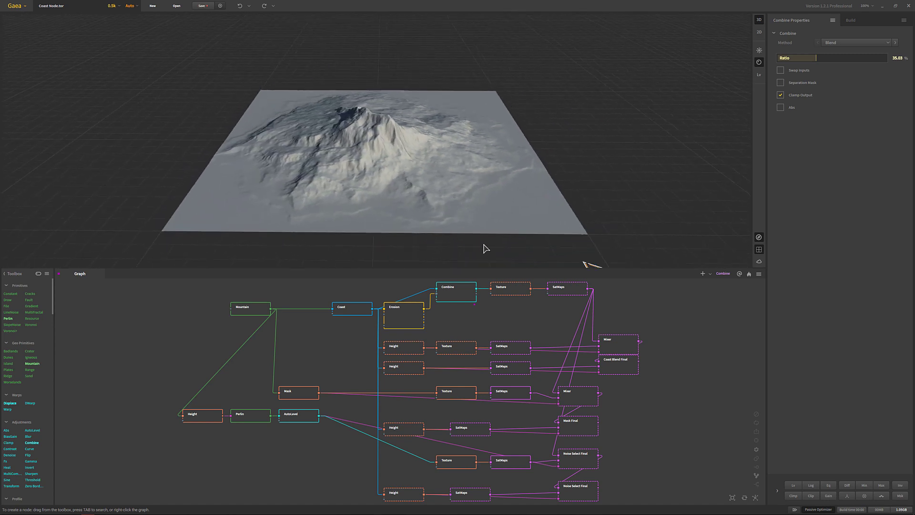
Compare the 0.35–0.50 and 0–0.34 Height masks, then preview the Mixer's textured island.
left_click(409, 350)
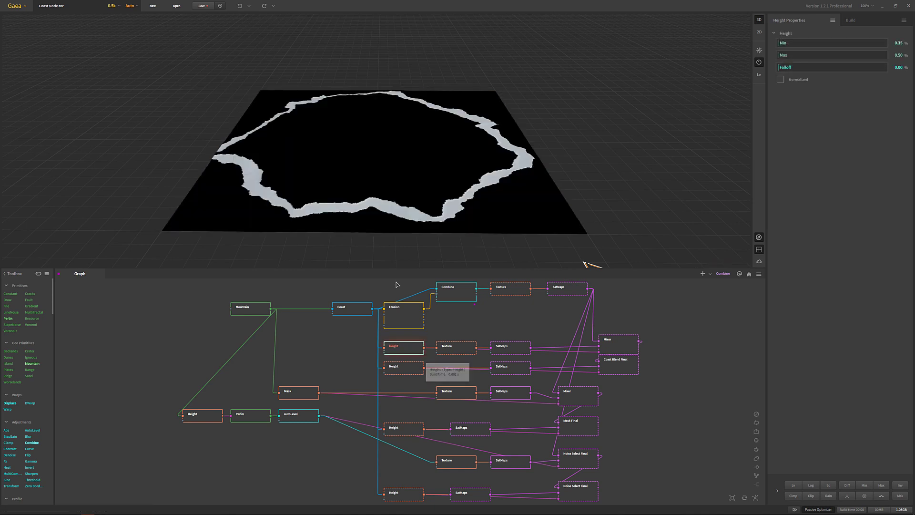
left_click(409, 372)
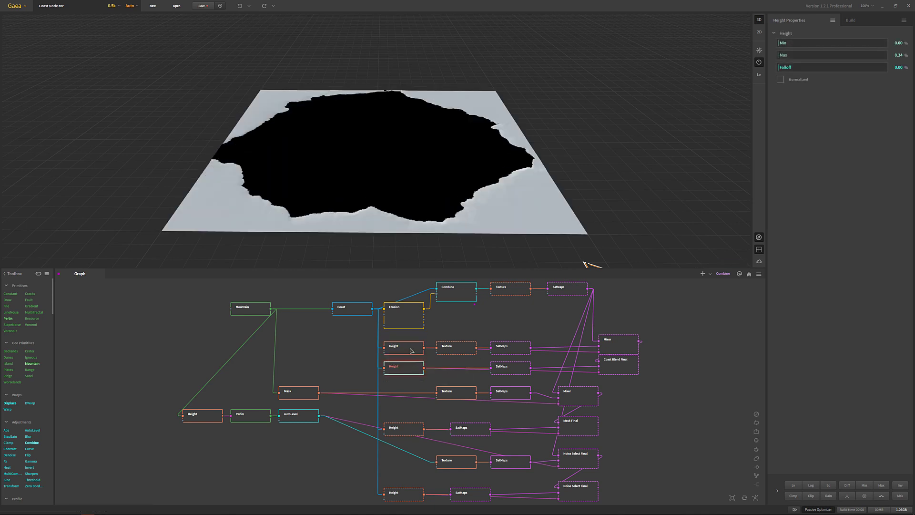
key("ctrl+z")
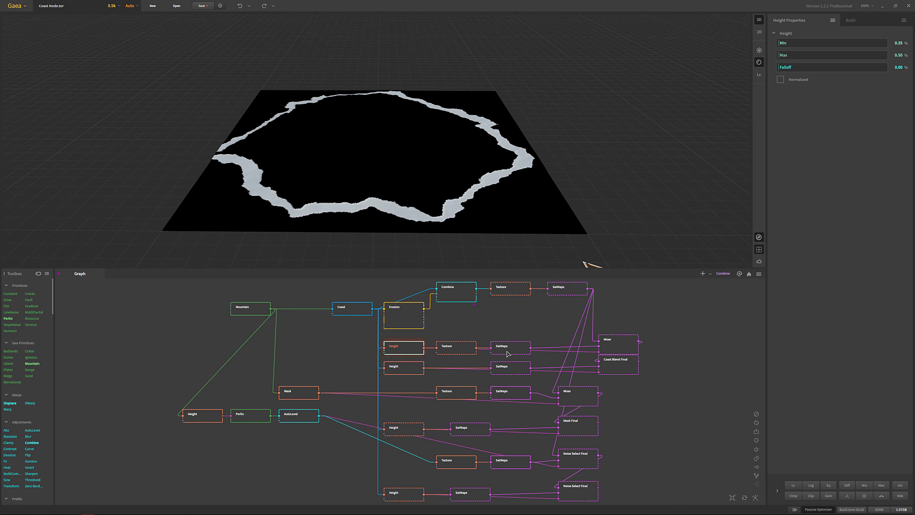
left_click(614, 349)
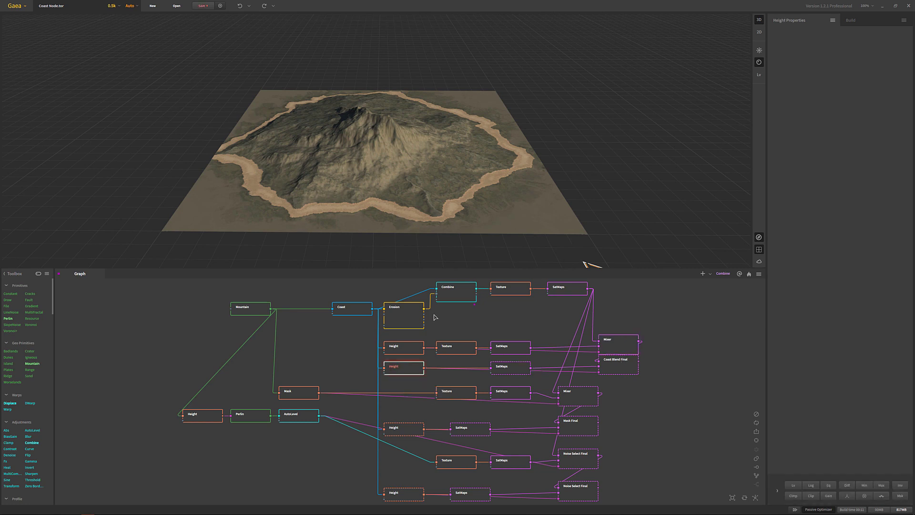
Check the second Height mask and Coast Blend Final, then wire Mask's output into Coast's Mask input.
left_click(401, 371)
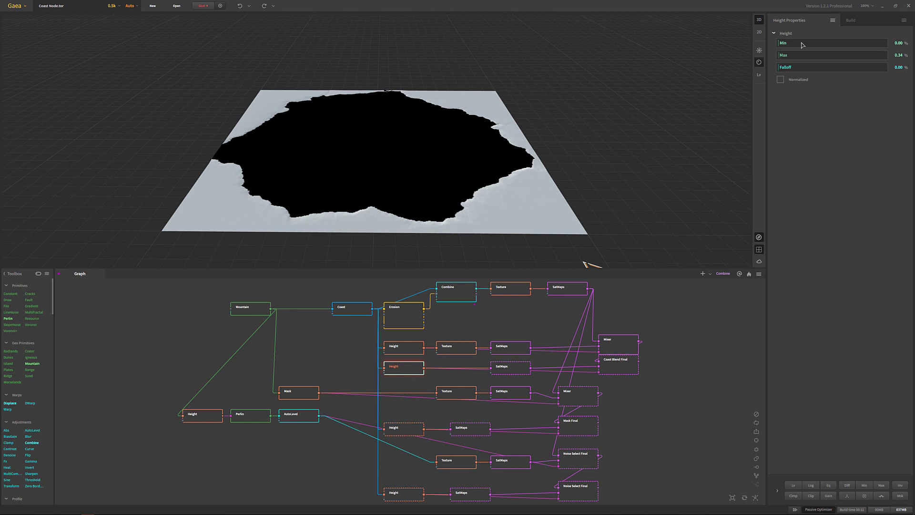
left_click(616, 361)
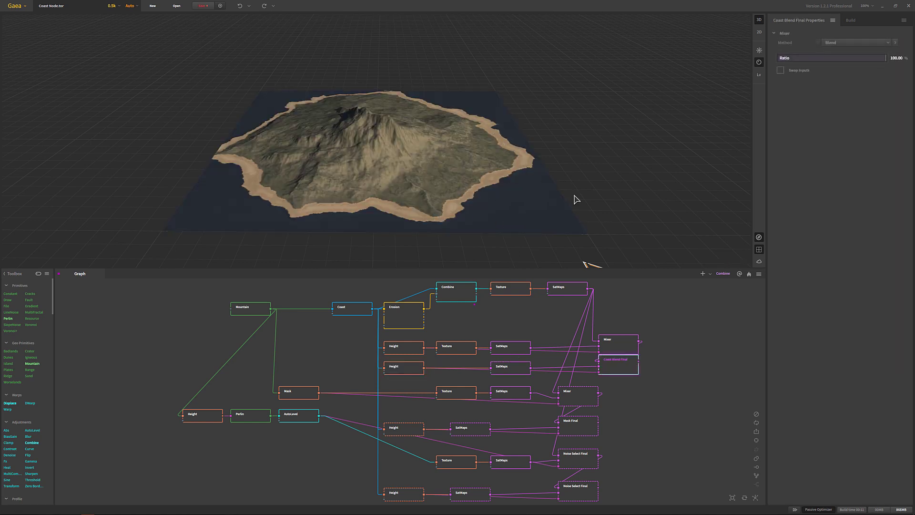
left_click_drag(386, 208, 422, 216)
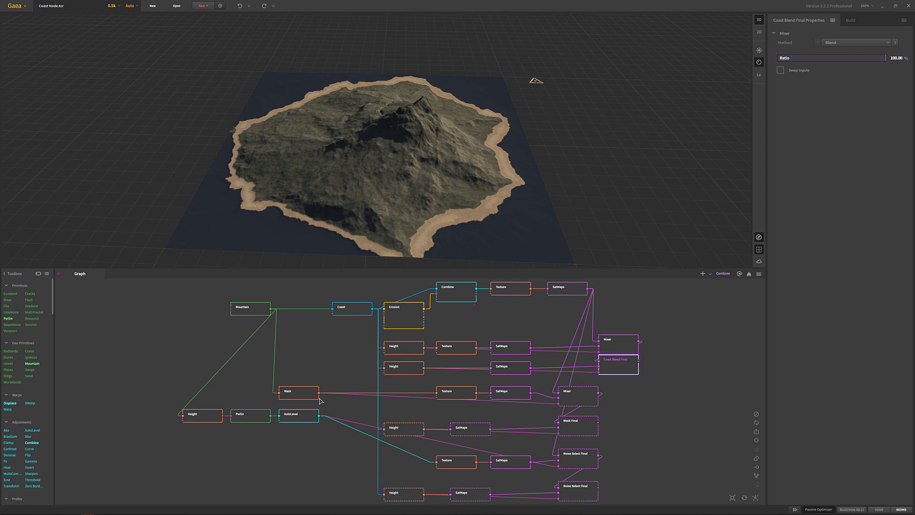
left_click_drag(319, 393, 332, 314)
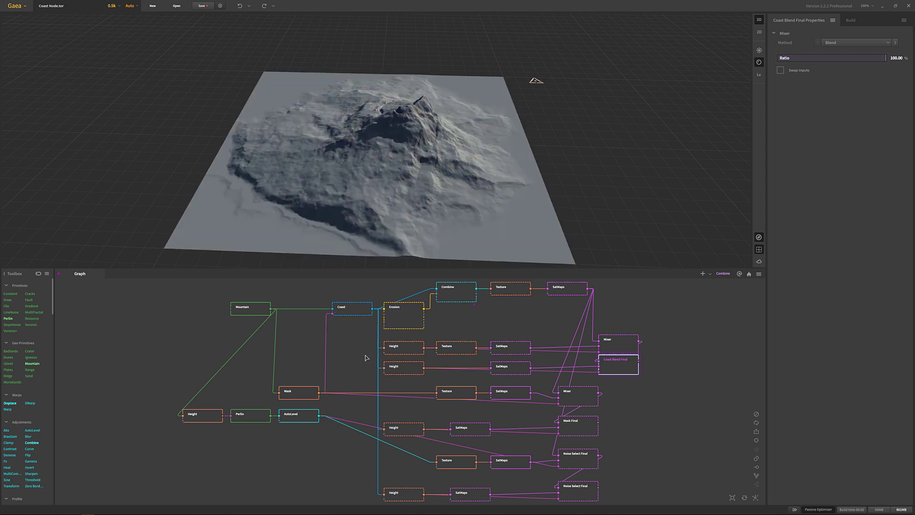
Preview the Mask, Coast, Mixer and Mask Final outputs to confirm the beach is limited to the masked area.
left_click(288, 397)
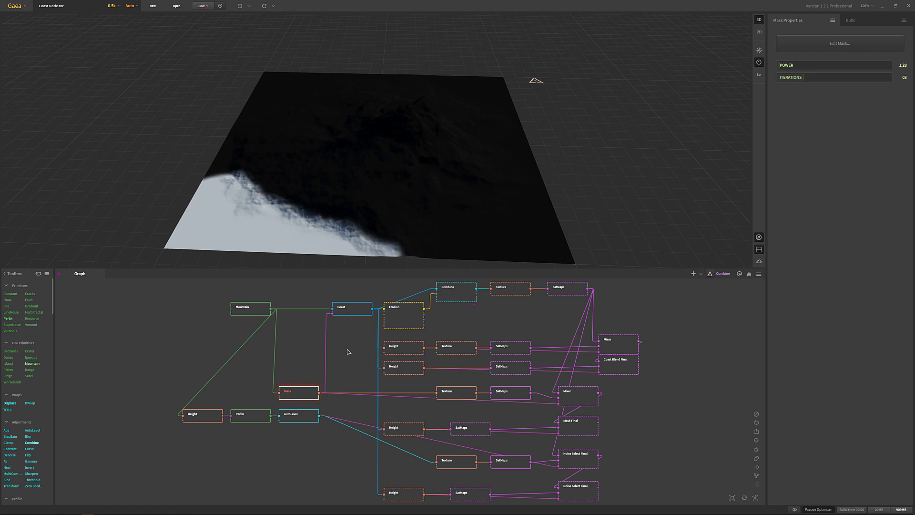
left_click(348, 314)
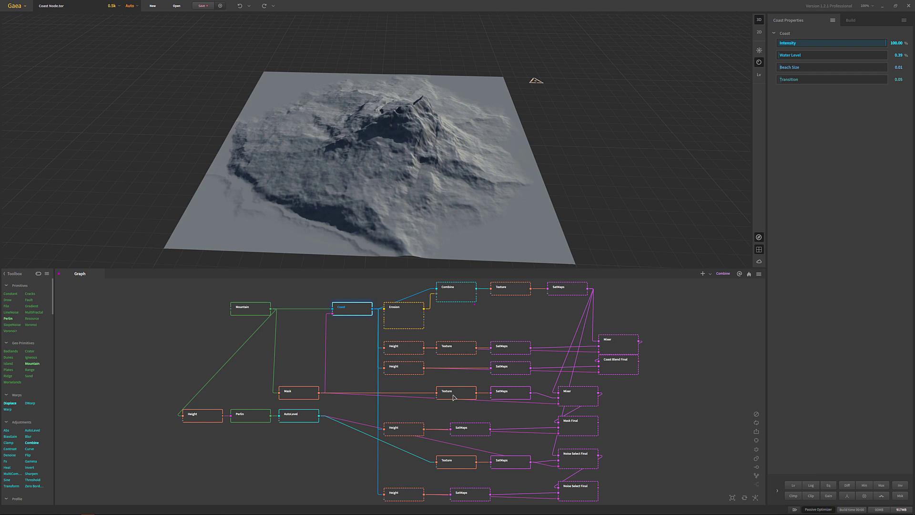
left_click(580, 396)
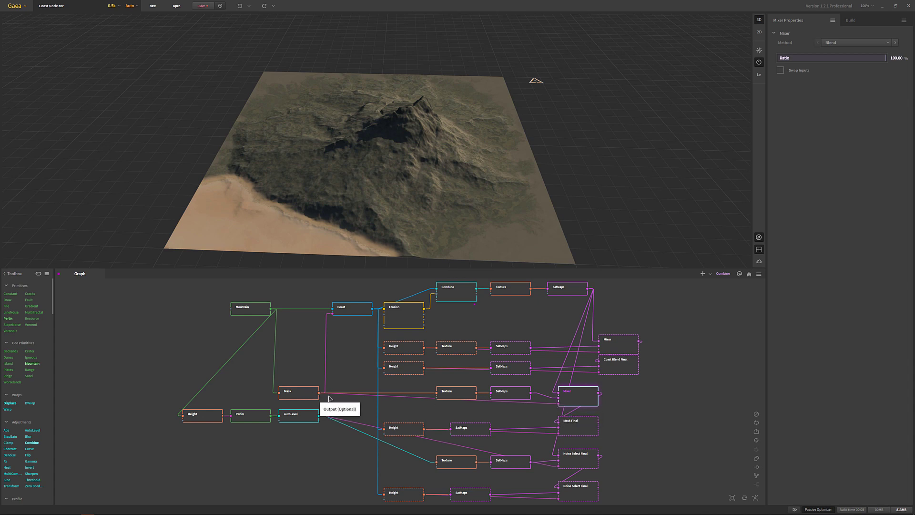
left_click(578, 427)
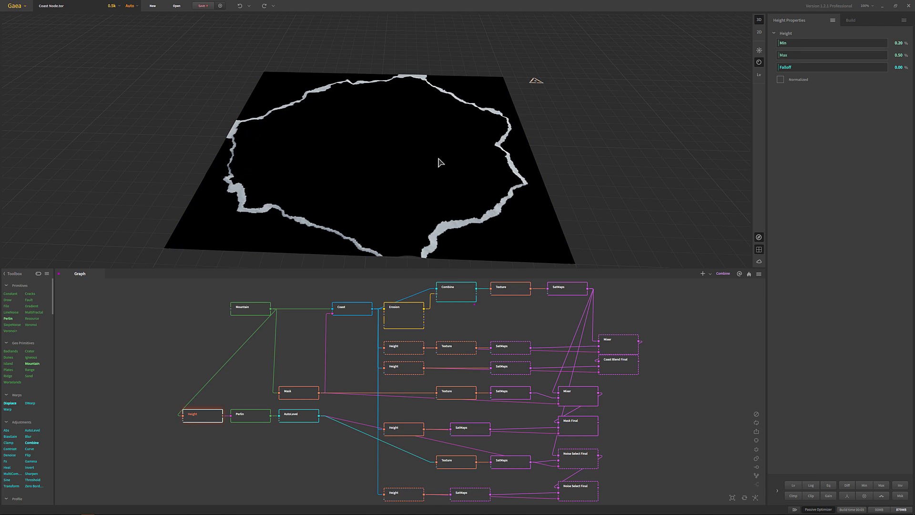
Feed the AutoLevel-adjusted Perlin noise into the Coast node and check the Coast settings.
left_click(259, 418)
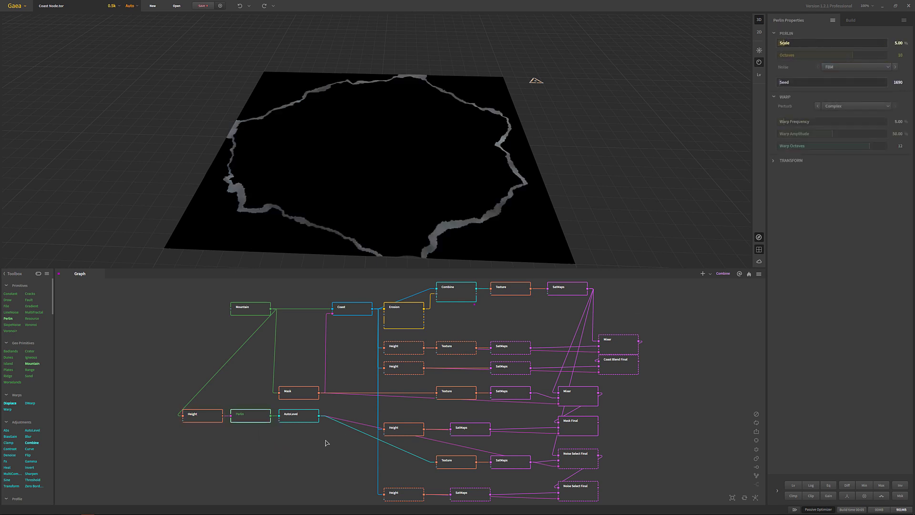
left_click(293, 417)
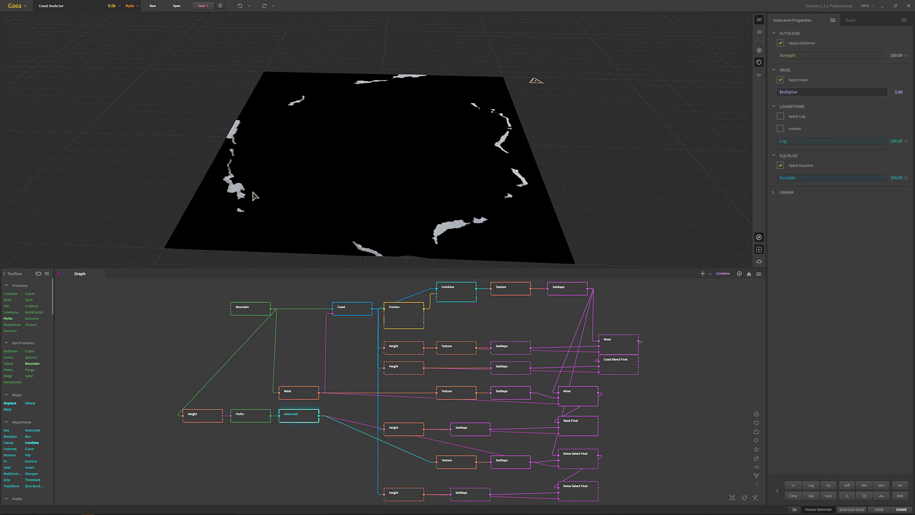
left_click_drag(319, 416, 332, 313)
left_click(352, 309)
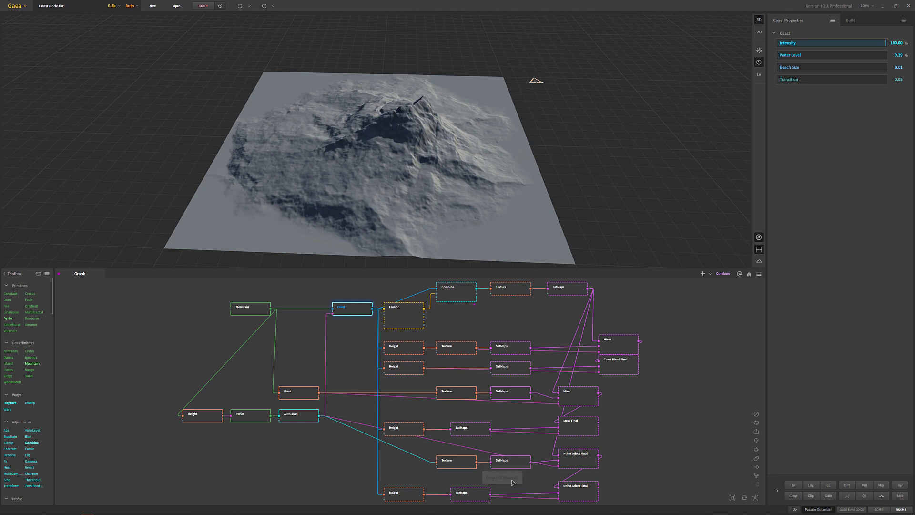
Shift the Texture and SatMaps pair left and view the lower Noise Select Final island from several angles.
left_click_drag(507, 476, 468, 462)
left_click(577, 459)
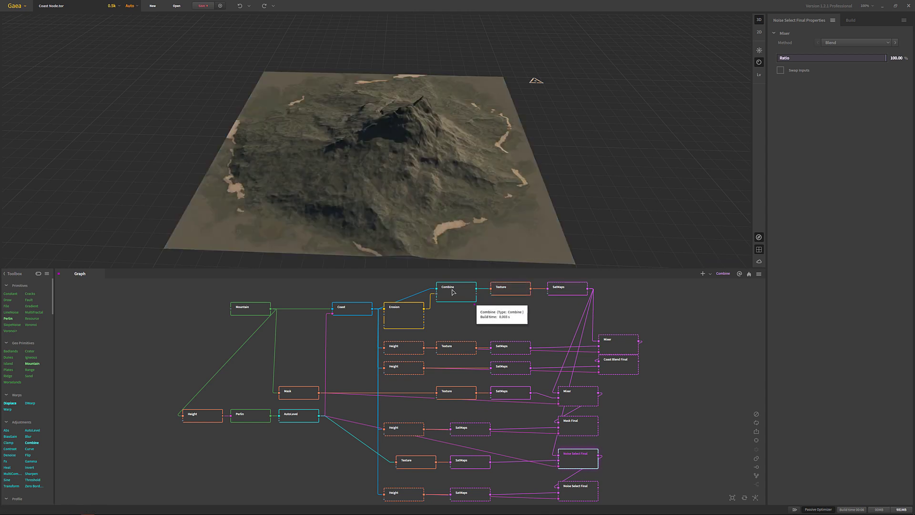
left_click(584, 494)
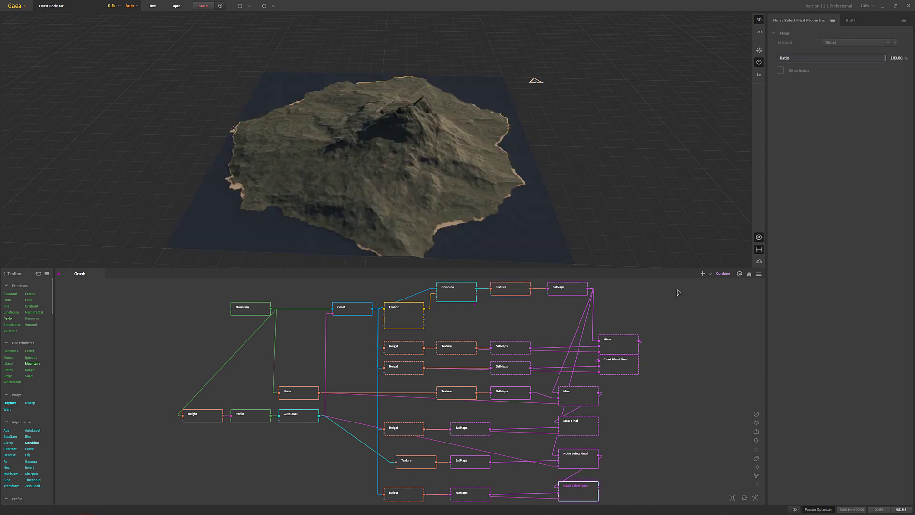
left_click_drag(302, 181, 355, 238)
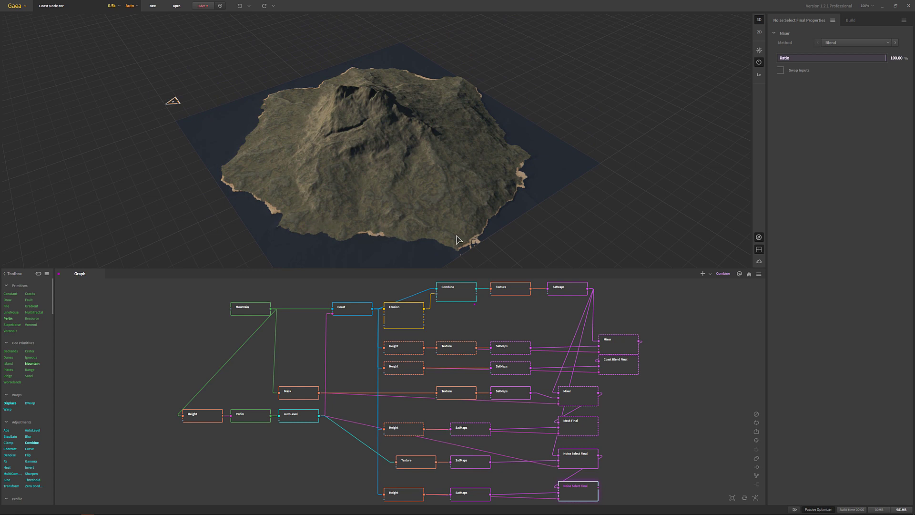
left_click_drag(524, 175, 410, 223)
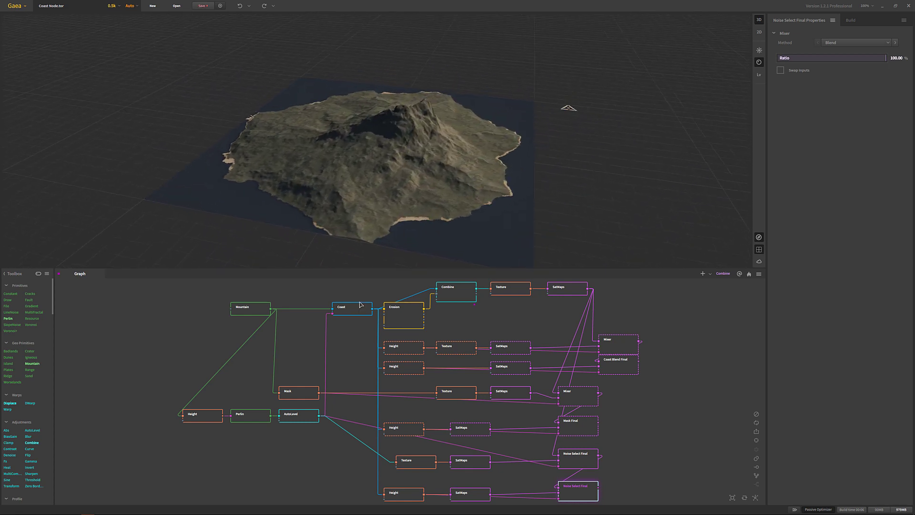
left_click_drag(476, 191, 479, 242)
left_click_drag(368, 245, 329, 314)
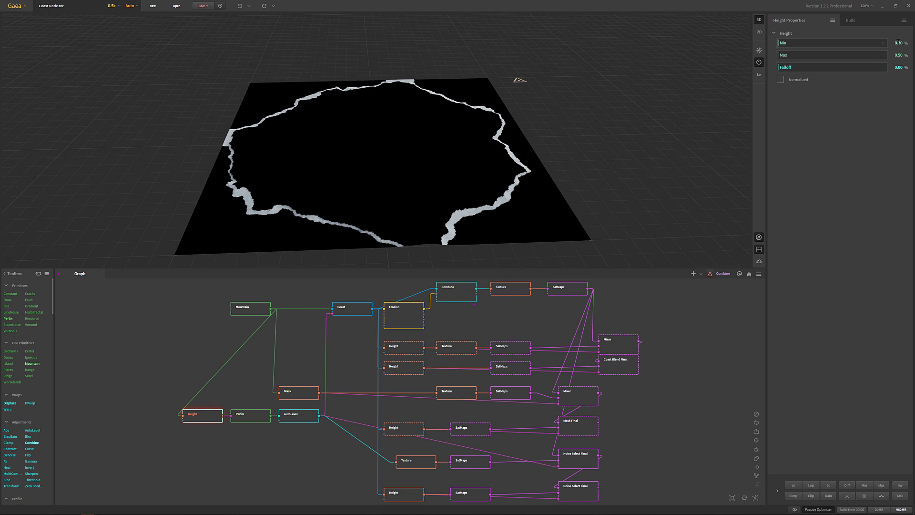
Lower the Height selection's Min from 0.10 to 0.05, then settle on 0.01.
left_click(897, 43)
type("0.1")
key("Return")
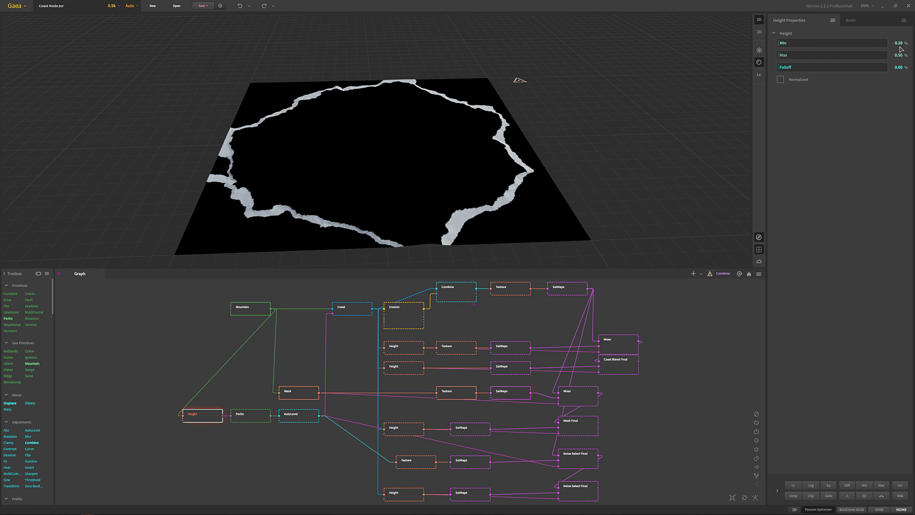
type("05")
key("Return")
left_click(899, 43)
type("0.01")
key("Return")
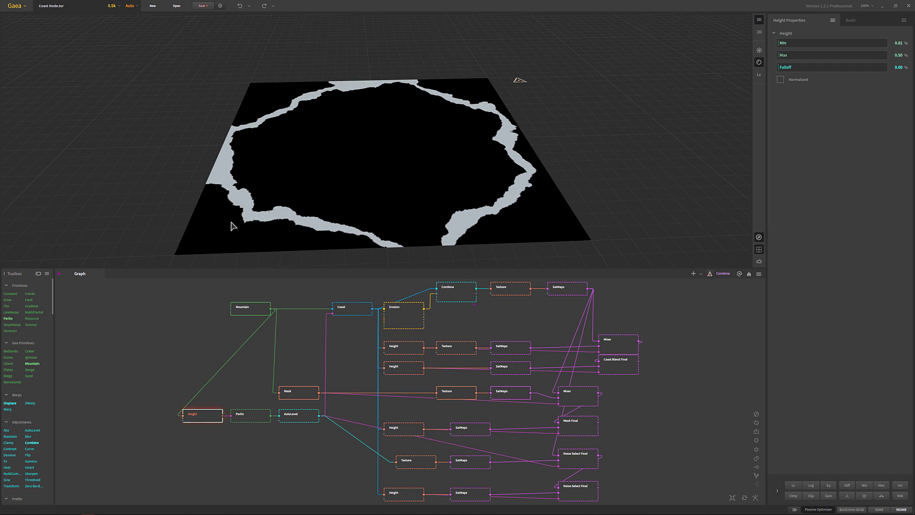
Review the Perlin noise, the Coast terrain and the final Noise Select Final island.
left_click(256, 414)
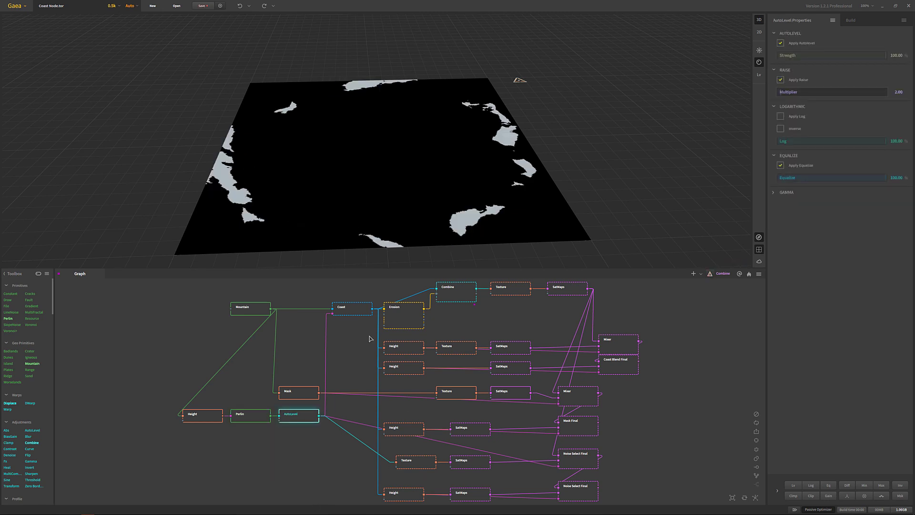
left_click(361, 305)
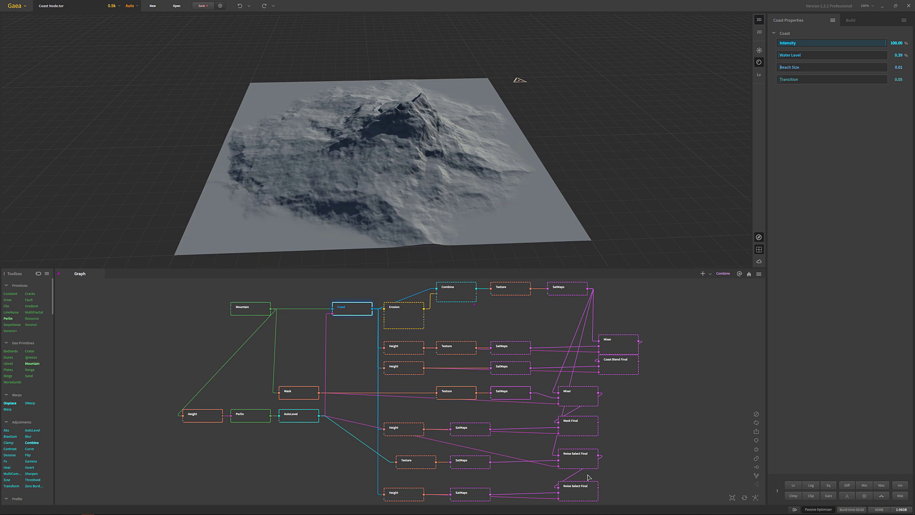
left_click(587, 489)
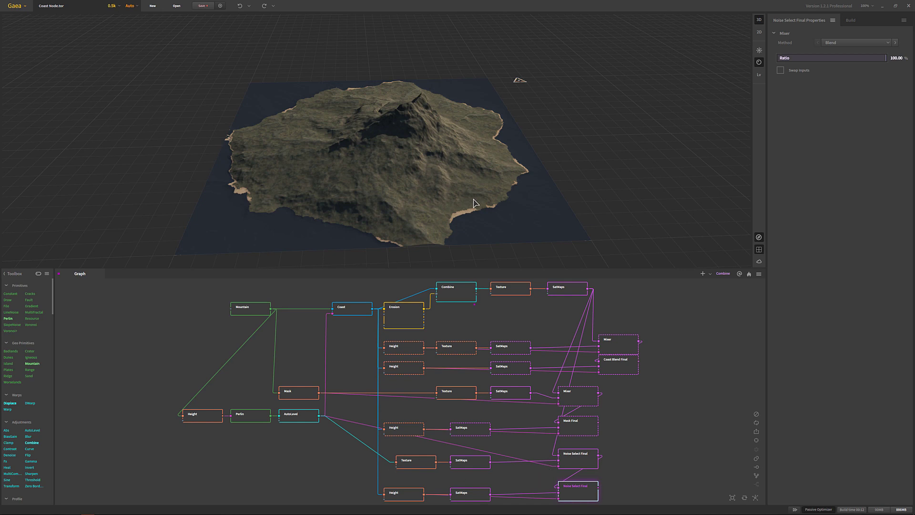
left_click_drag(475, 201, 439, 230)
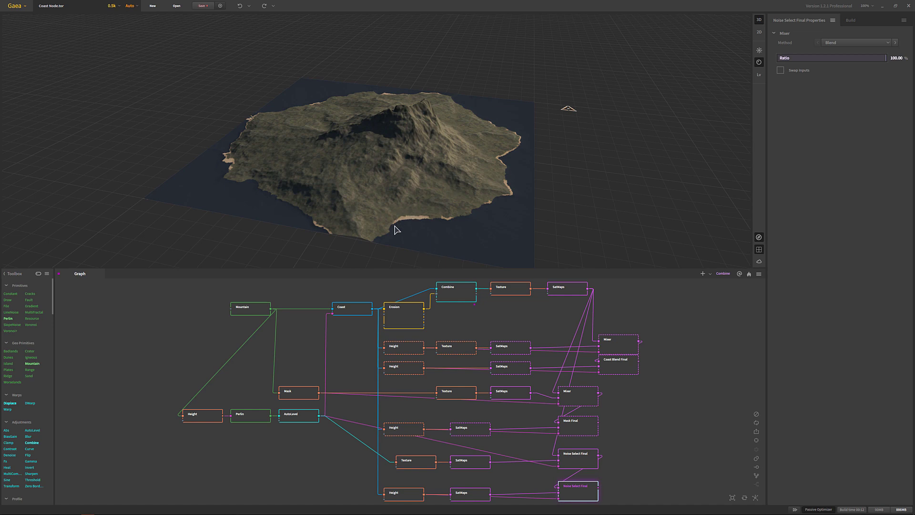
Preview the Height selection mask and raise its Max to 0.60.
left_click(211, 417)
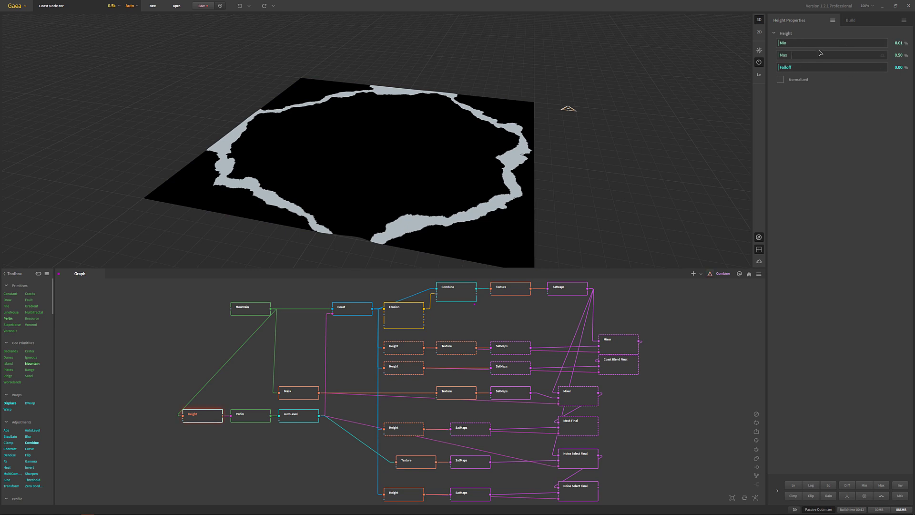
left_click(899, 55)
type("0.6")
key("Return")
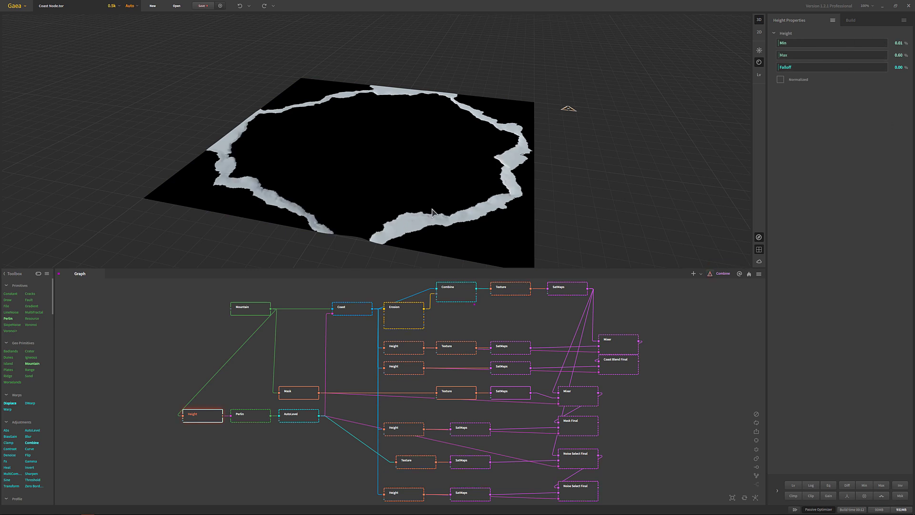
Raise the Height Max to 1.00, then check the AutoLevel noise patches and final island.
left_click(897, 43)
left_click(899, 56)
type("1")
key("Return")
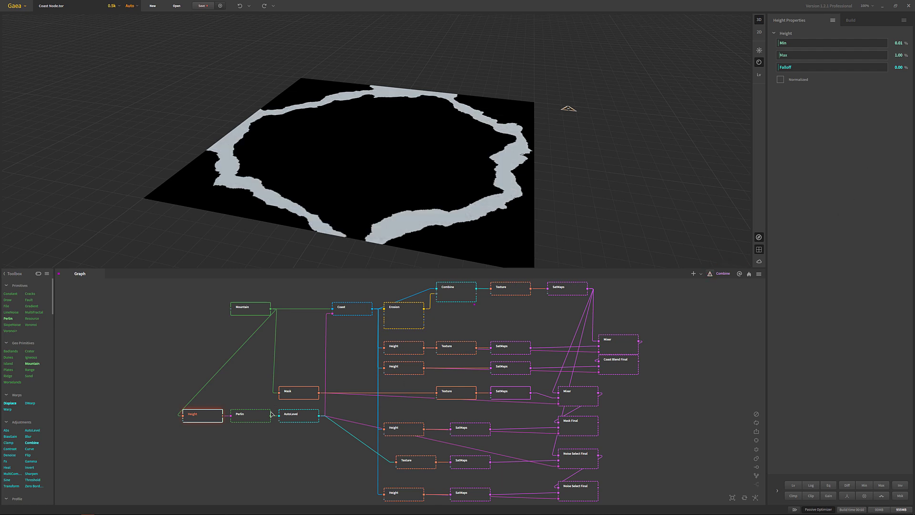
left_click(294, 421)
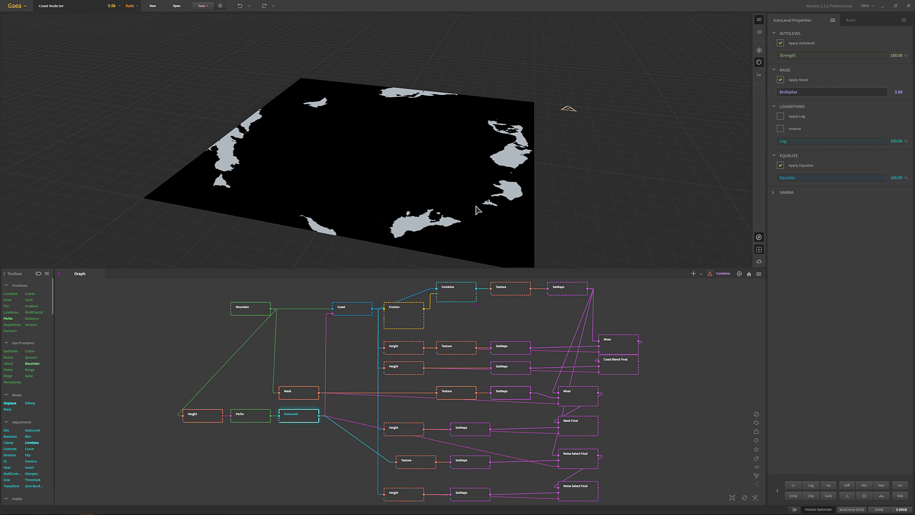
left_click(594, 491)
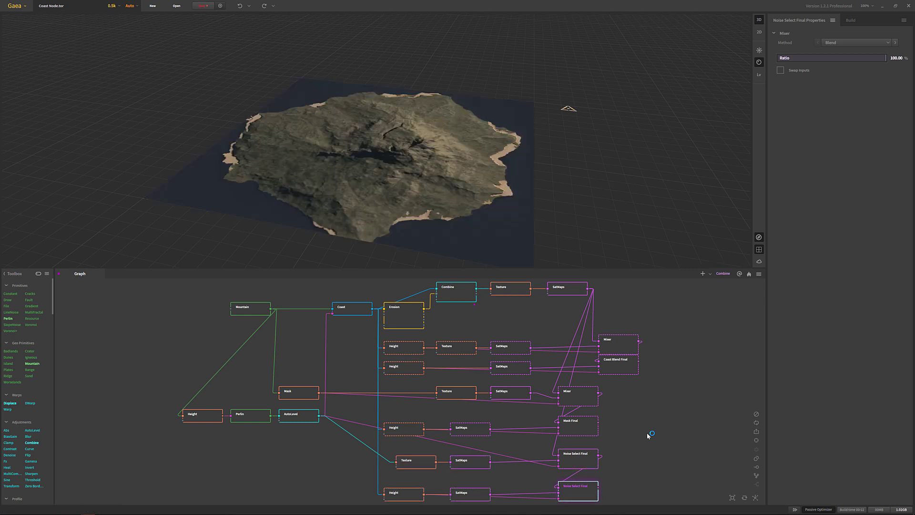
left_click_drag(527, 167, 389, 213)
left_click(559, 384)
left_click(579, 490)
right_click(463, 296)
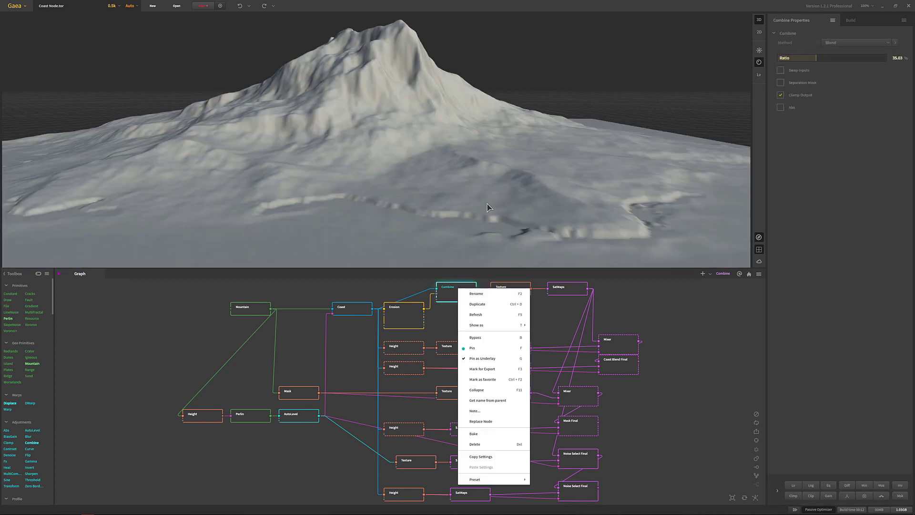
left_click(574, 440)
left_click(575, 489)
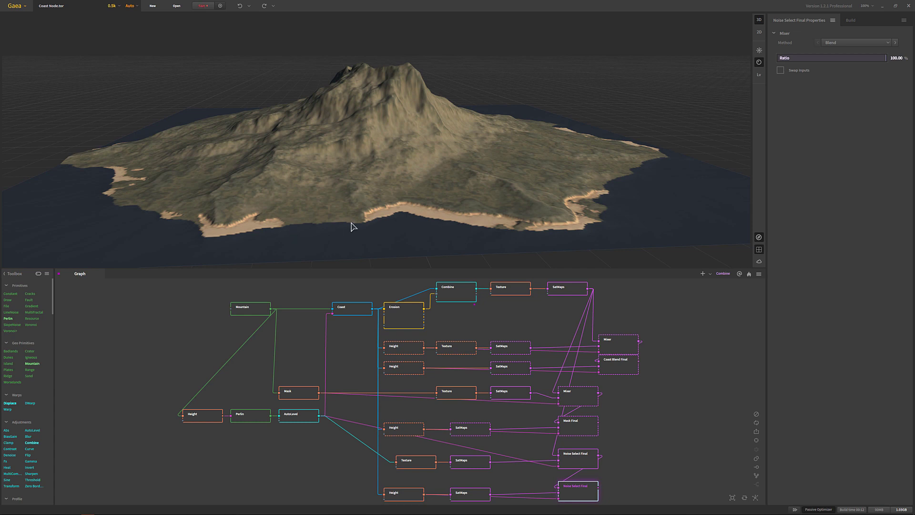
left_click_drag(268, 223, 408, 231)
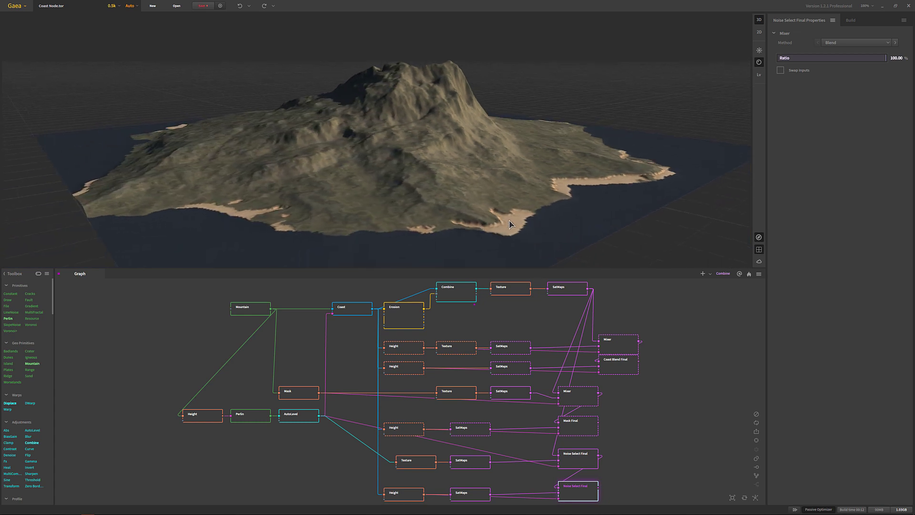
left_click_drag(278, 220, 547, 235)
left_click_drag(408, 229, 359, 229)
left_click_drag(198, 213, 383, 197)
scroll(416, 178, "down", 3)
scroll(361, 223, "up", 3)
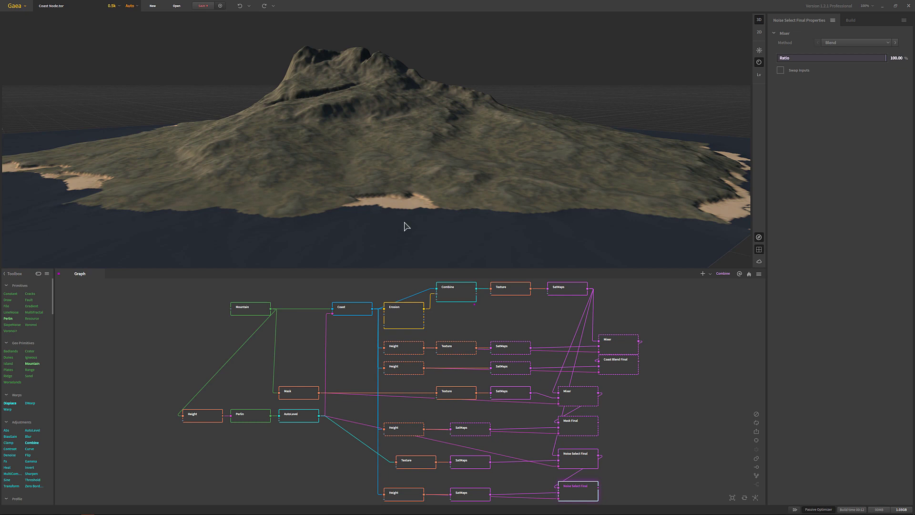
scroll(381, 215, "down", 5)
left_click_drag(384, 216, 400, 232)
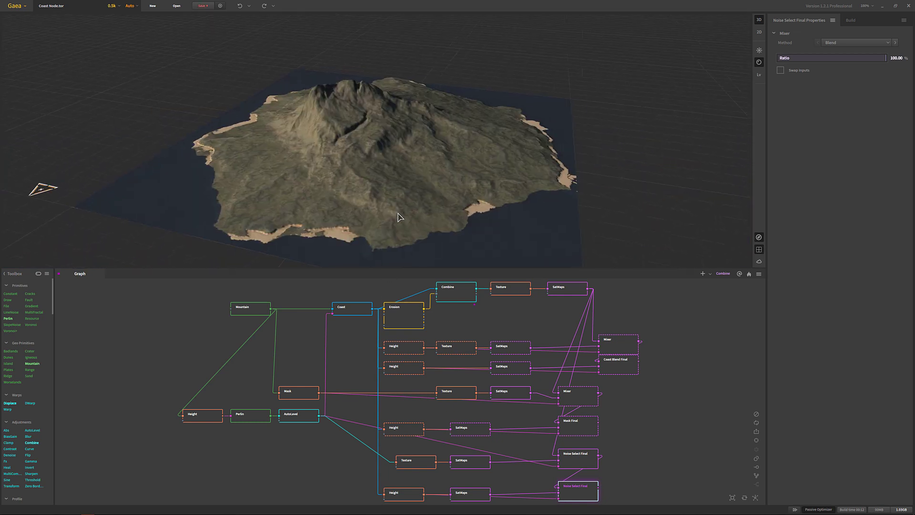
left_click_drag(320, 249, 380, 246)
left_click_drag(381, 208, 300, 343)
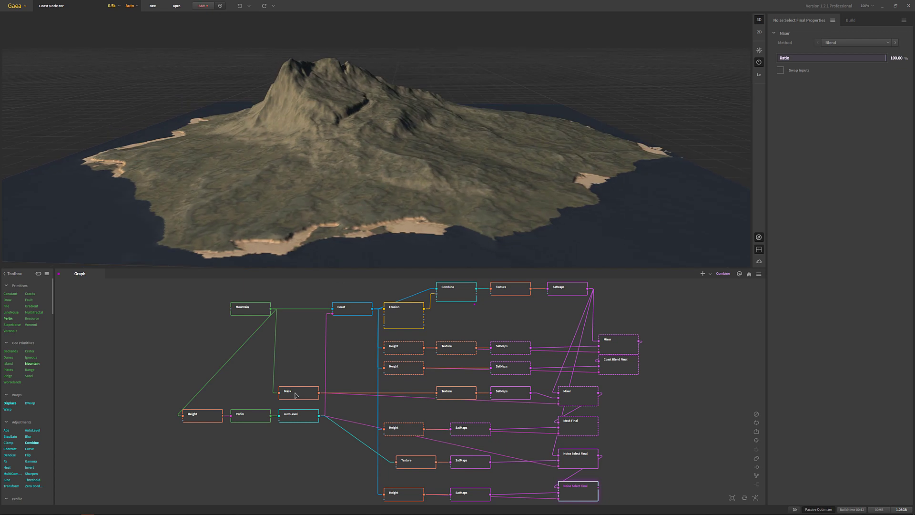
left_click_drag(429, 153, 417, 192)
scroll(387, 160, "down", 3)
scroll(405, 177, "down", 3)
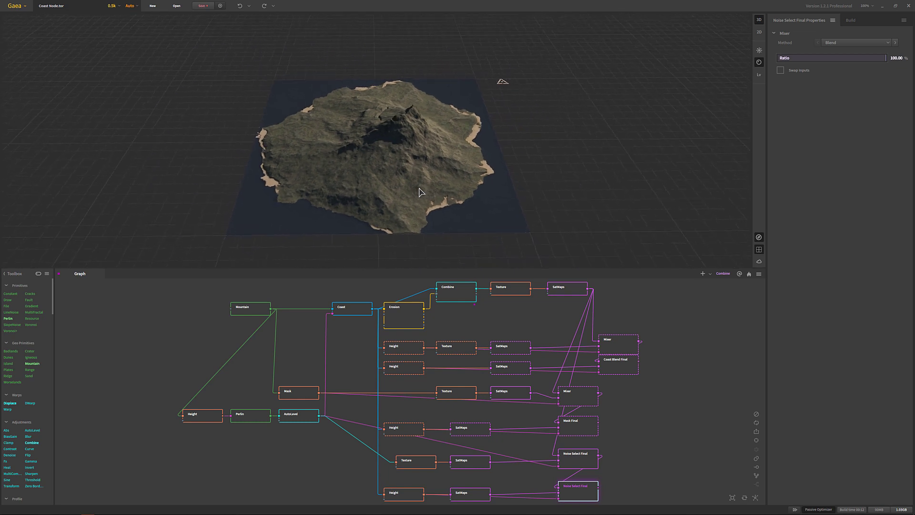